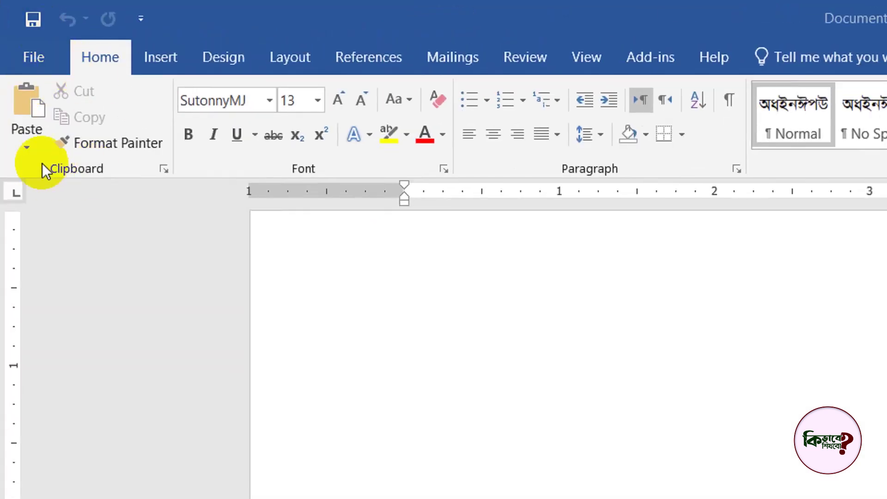
Open Word Options on the General page and scroll down to the Office Theme setting.
click(38, 54)
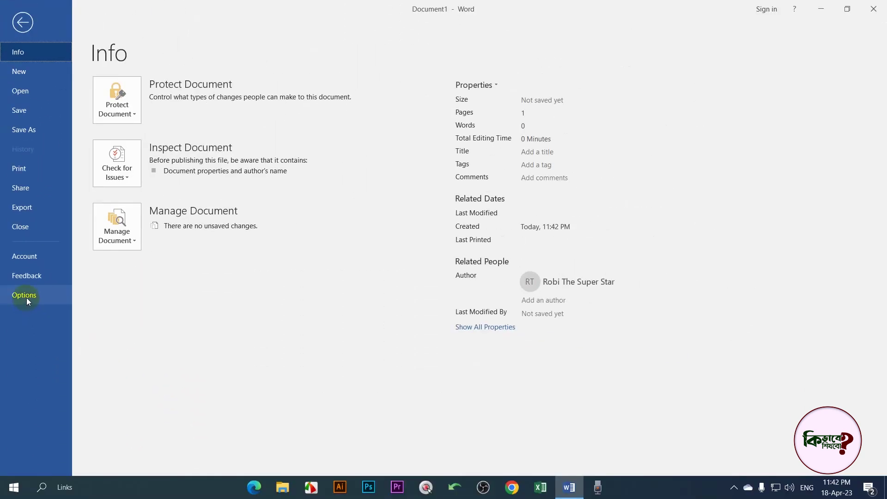
click(27, 298)
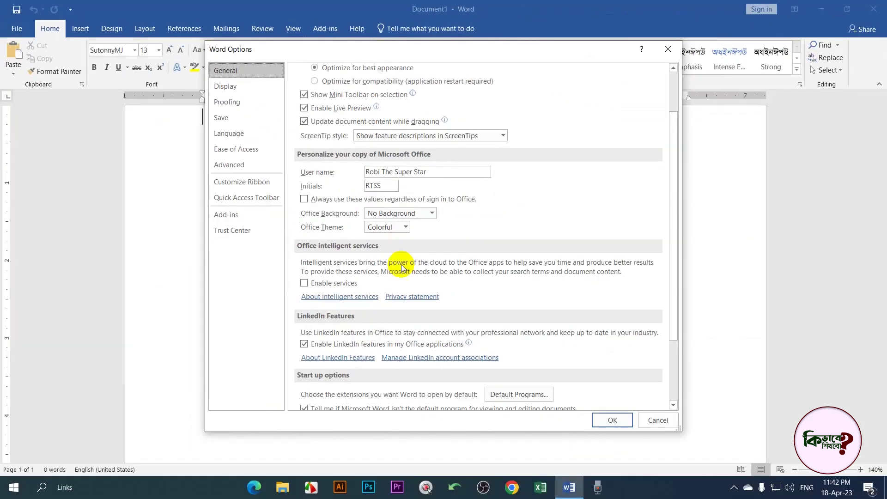
scroll(308, 153, down, 1)
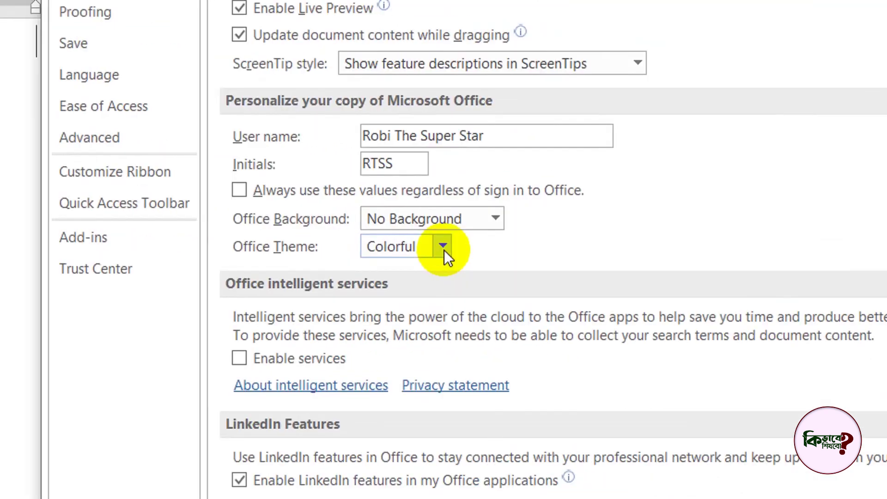
Switch the Office Theme from Colorful to Black and apply it.
click(445, 252)
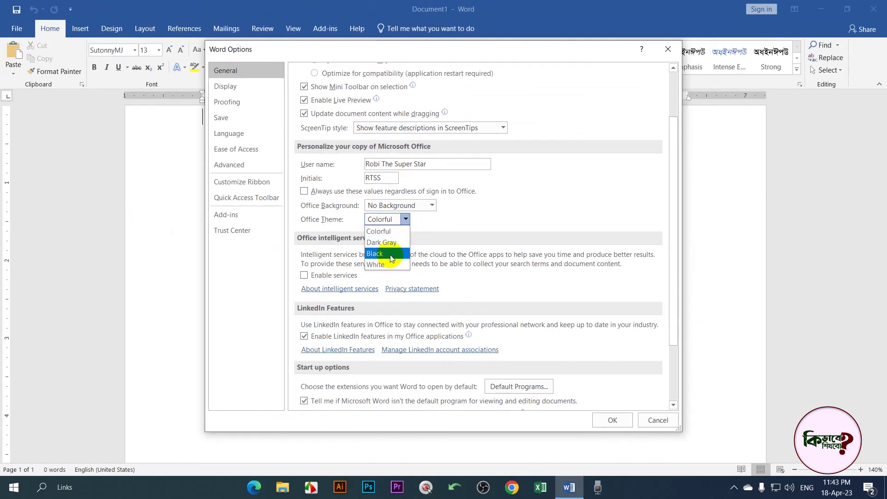
click(384, 255)
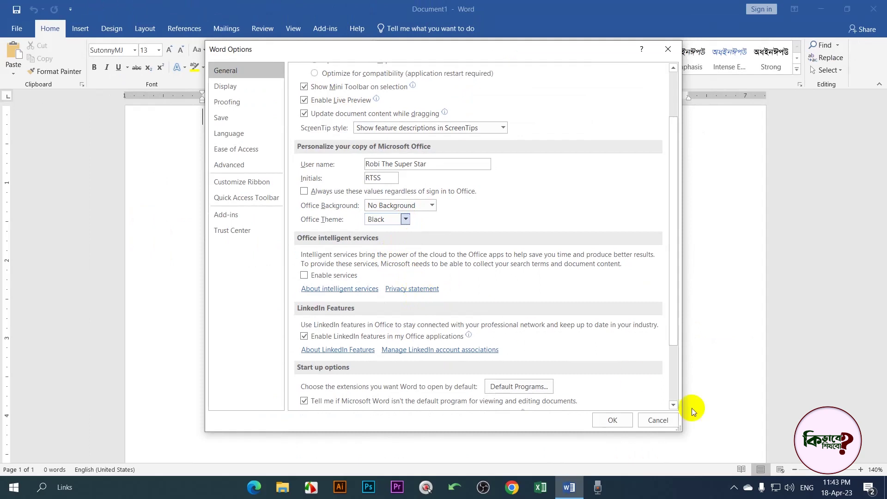
click(622, 423)
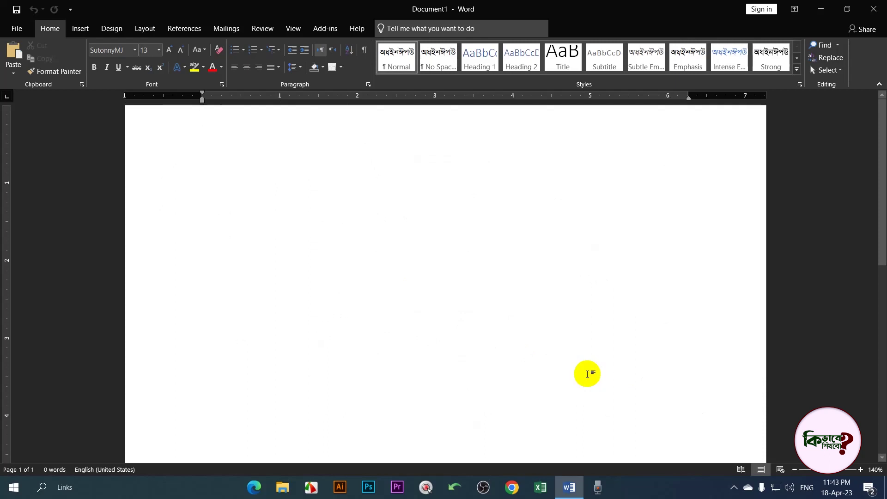
Restore the hidden white space at the top of the blank page.
double_click(324, 104)
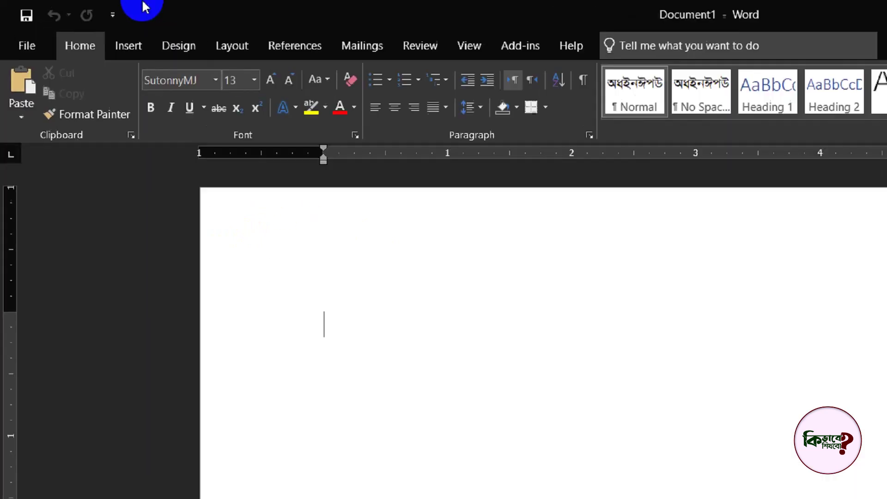
click(146, 50)
Keep font size 13 and set the page colour to a light grey swatch from Design's Page Color.
key(Return)
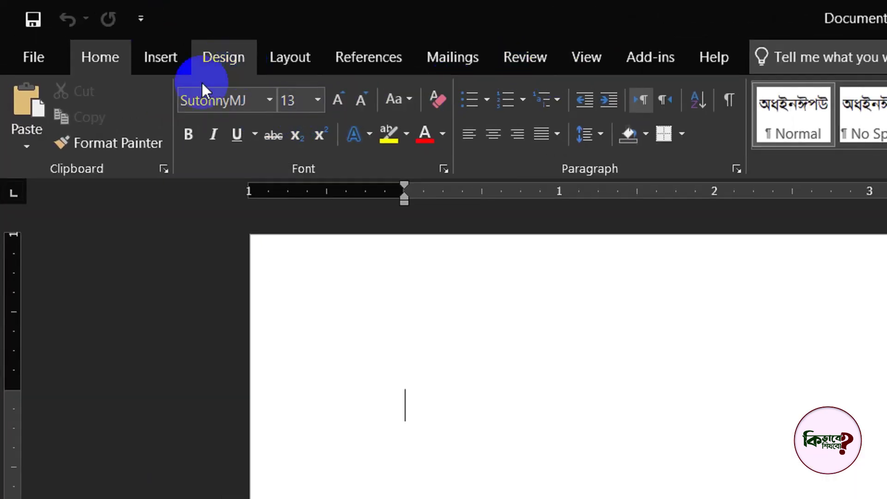
click(230, 65)
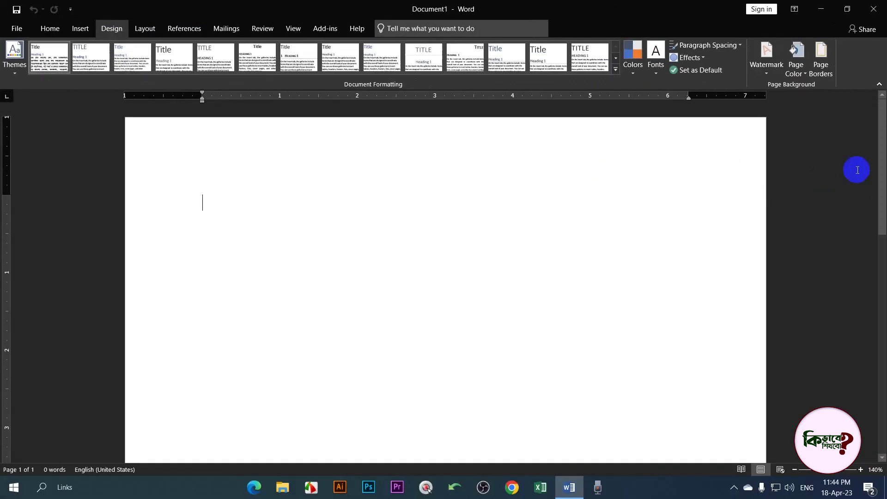
click(804, 76)
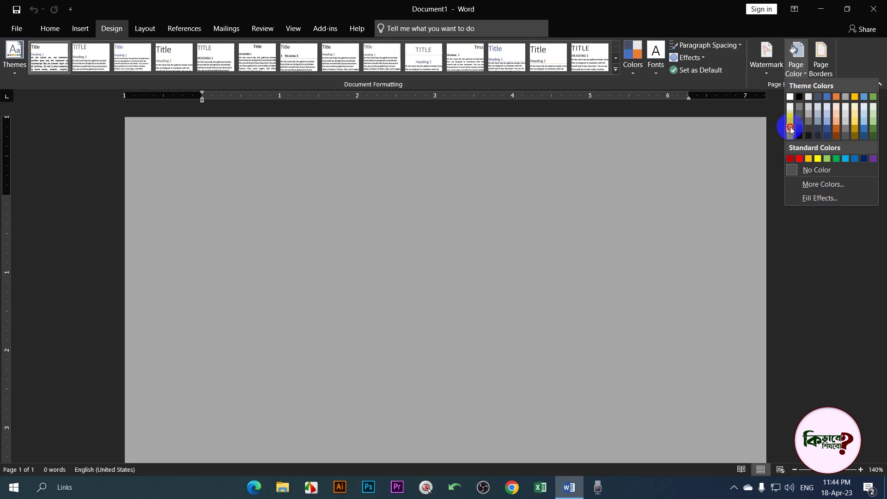
click(790, 125)
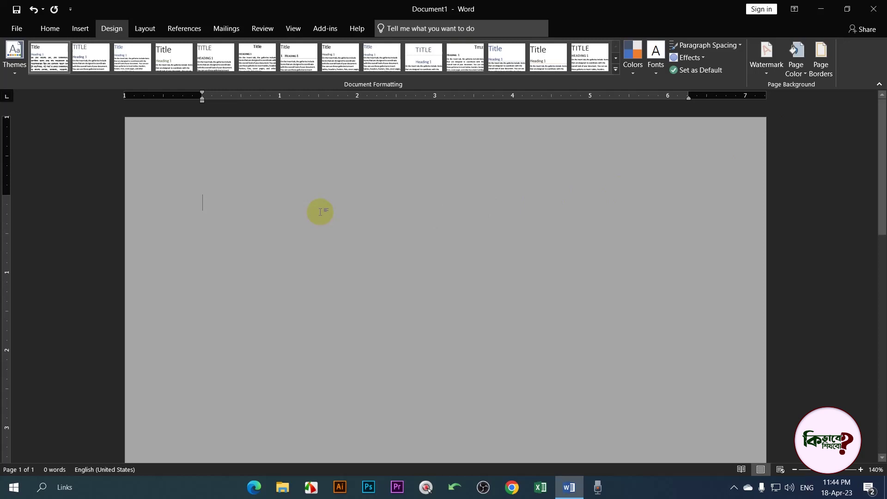
Type the Bengali word 'ফংড়ঢ়রমযংফঢ়মশ' on the grey page.
text(ফংড়ঢ়রমযংফঢ়মশ)
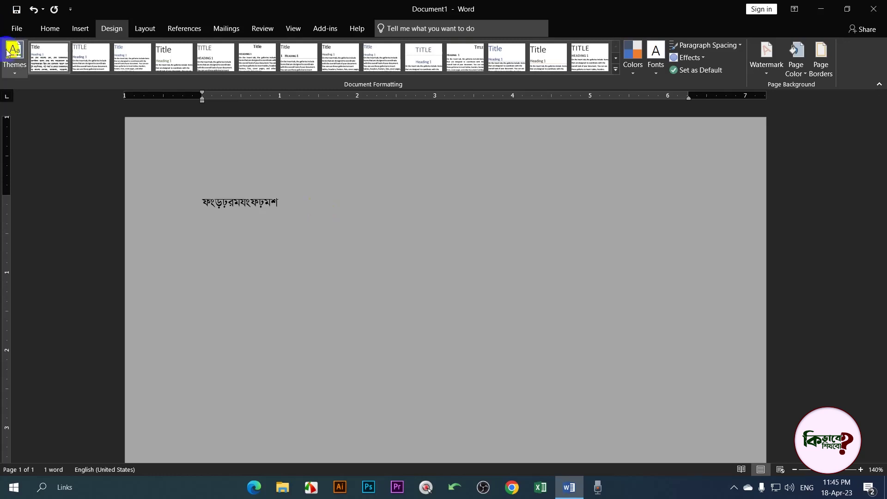
click(17, 28)
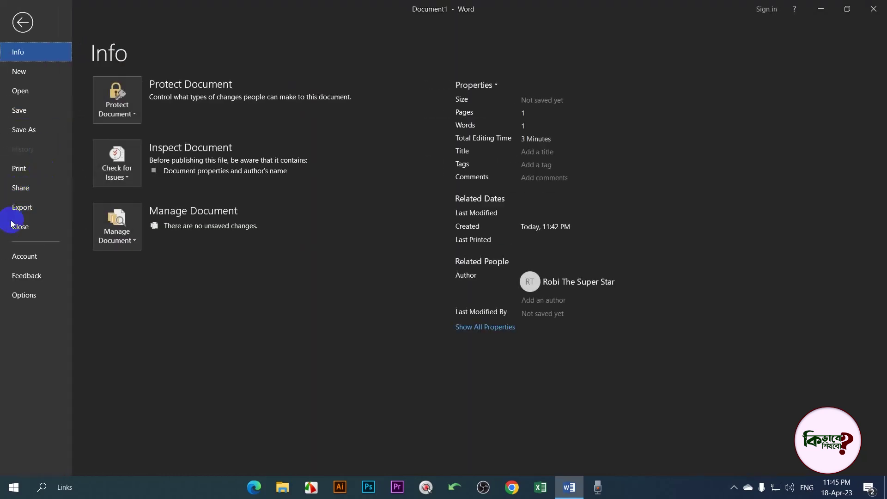
Check the zoomed print preview showing the Bengali text on a white page, then return to editing.
click(46, 170)
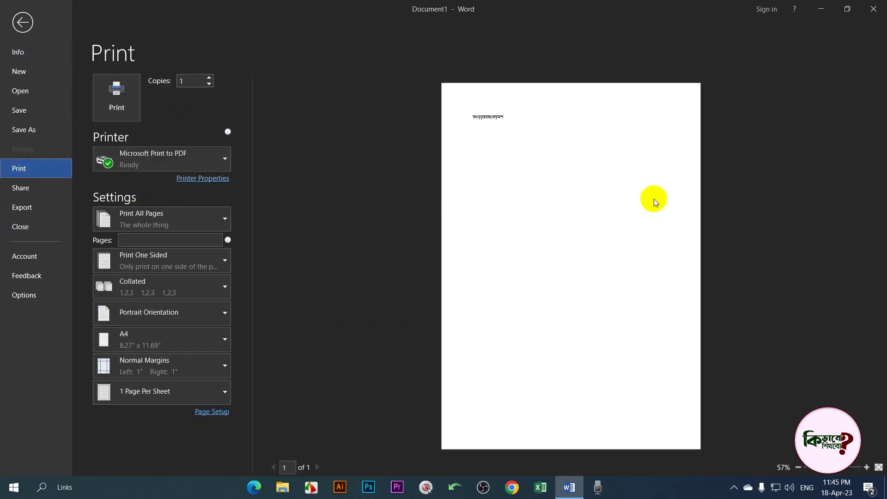
ctrl+scroll(581, 300, up, 6)
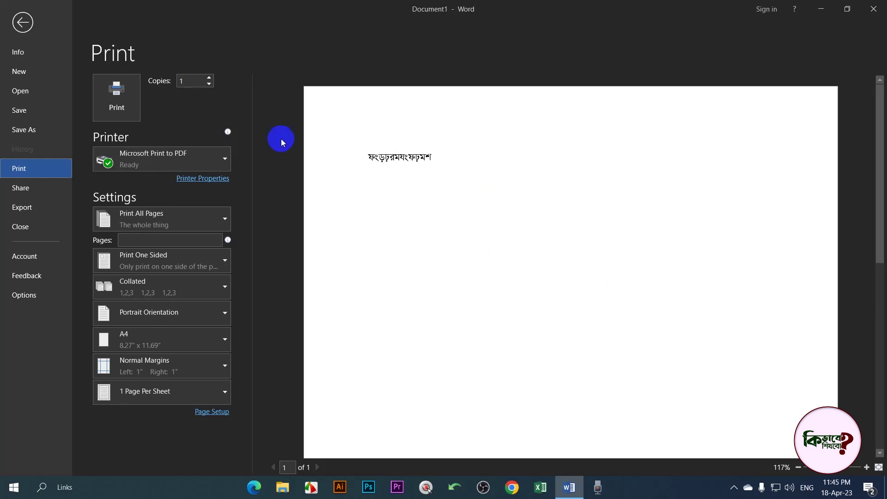
click(22, 22)
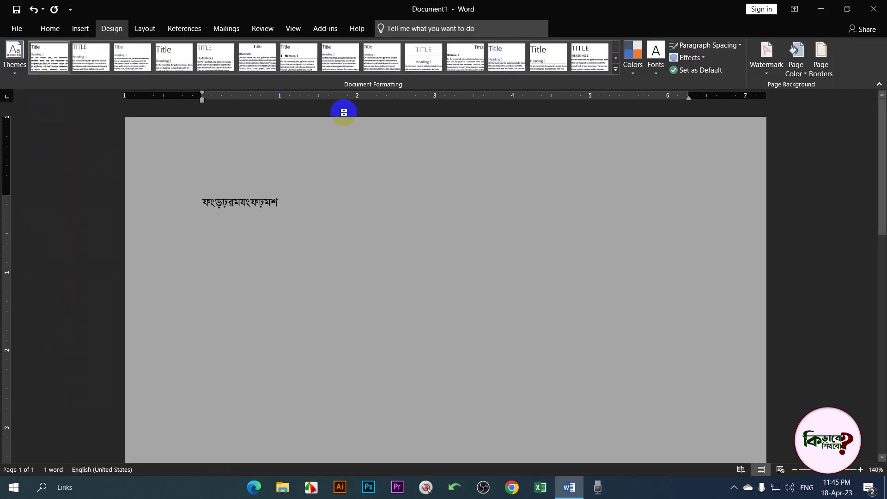